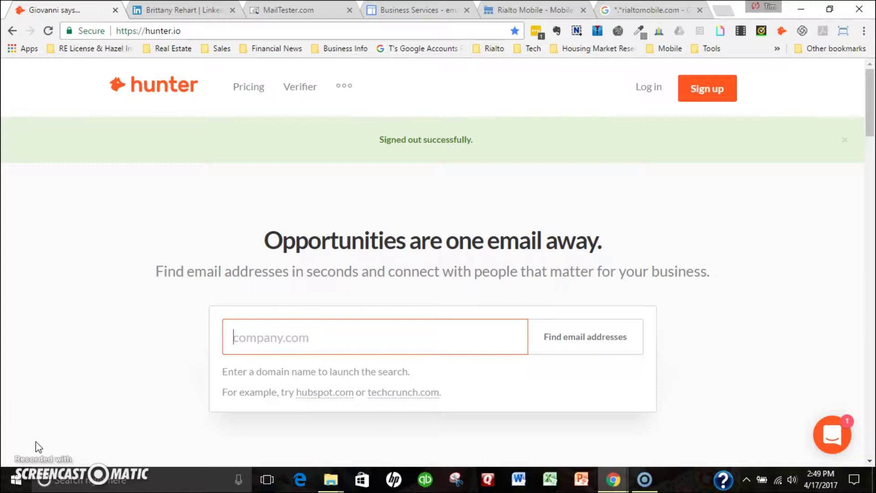
Step: Open the Sweis, Inc. account manager's LinkedIn profile and run Hunter's domain search, which finds no website
left_click(86, 482)
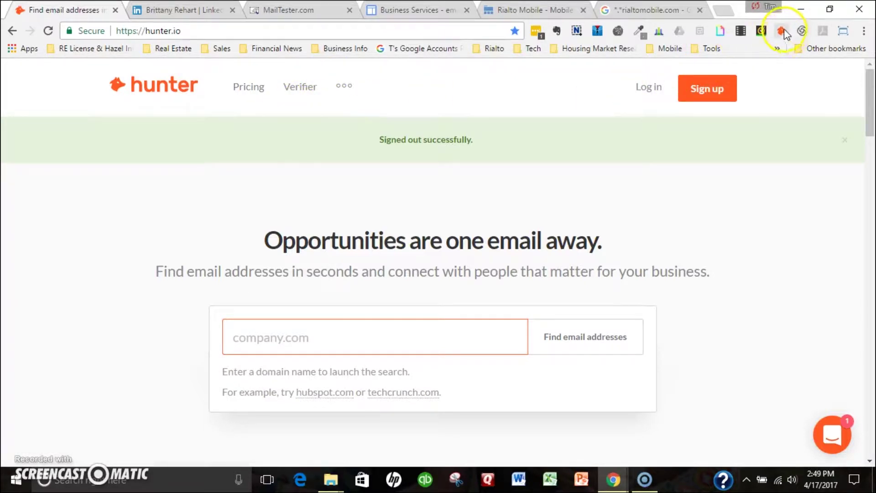
left_click(167, 13)
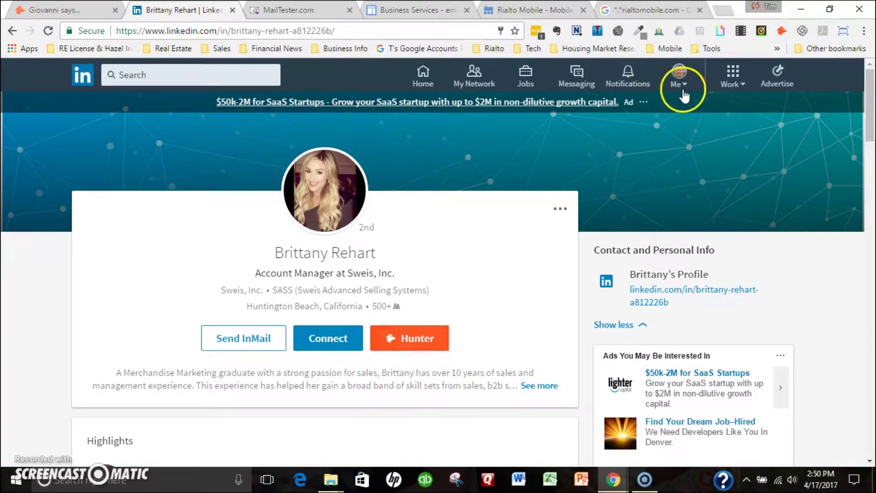
left_click(782, 31)
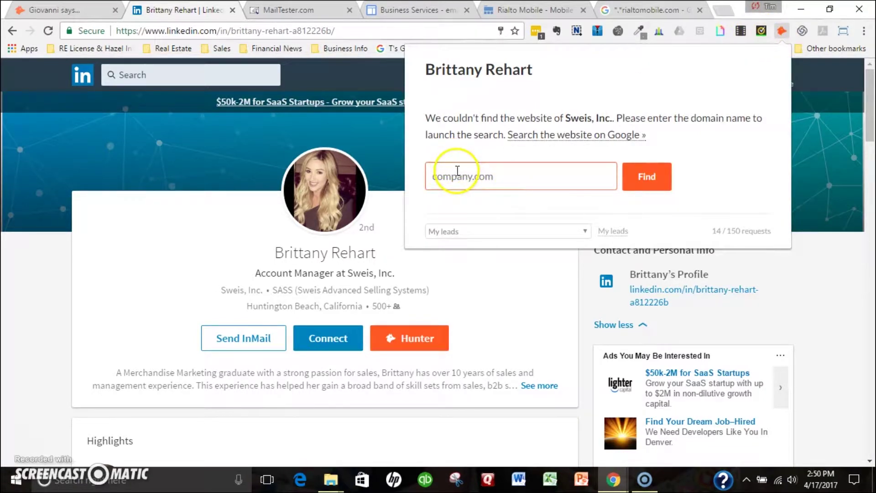
left_click(646, 186)
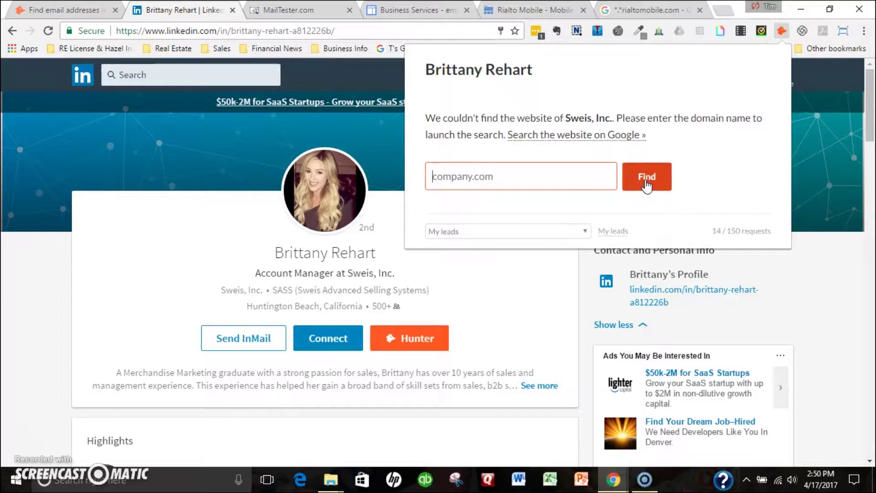
left_click(640, 183)
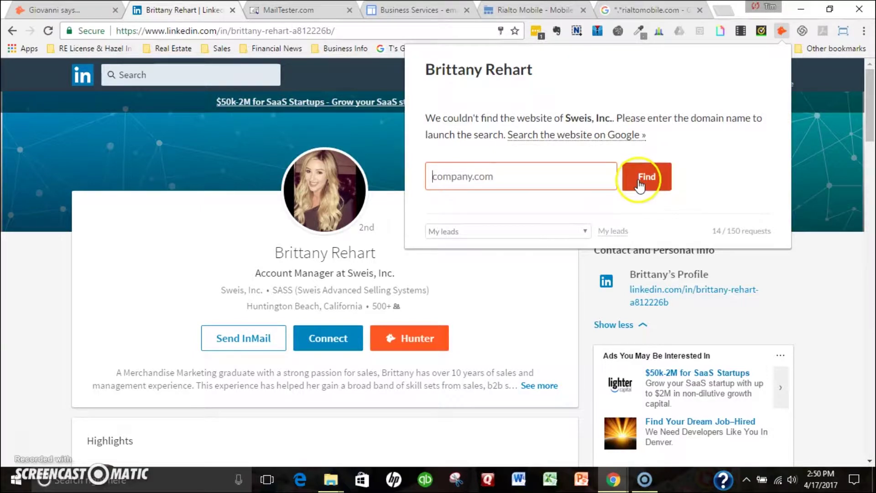
left_click(375, 132)
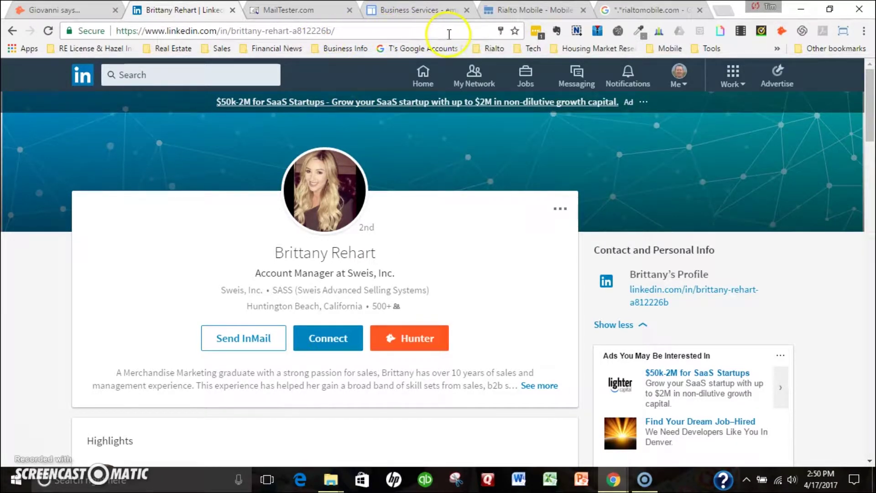
Step: Go from Home through By Industry to the emails4corporations Business Services list of email conventions and domains
left_click(431, 10)
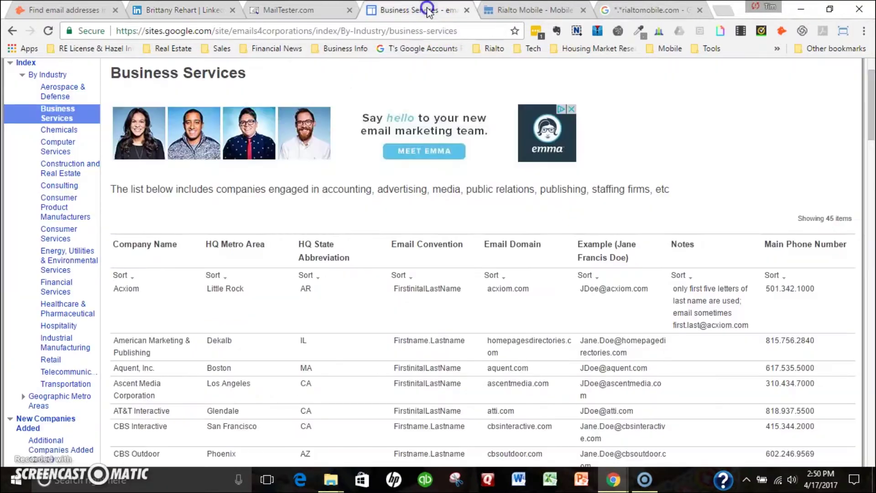
scroll(311, 137, "up", 2)
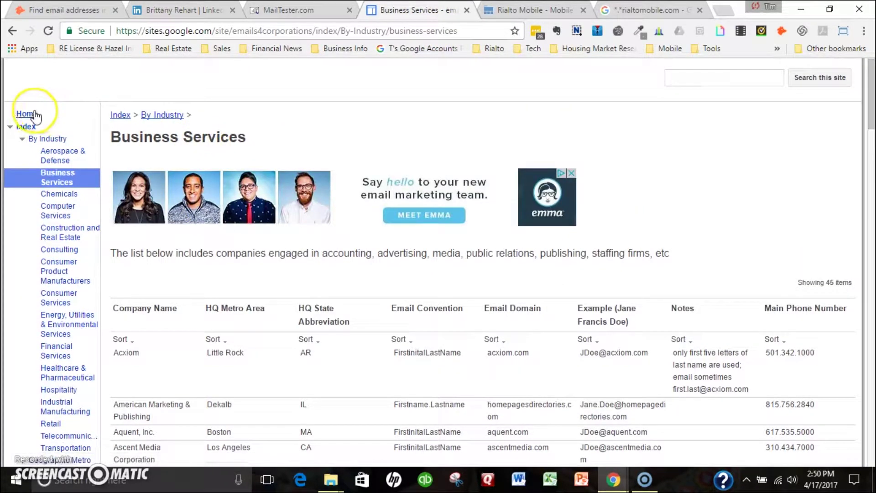
left_click(25, 114)
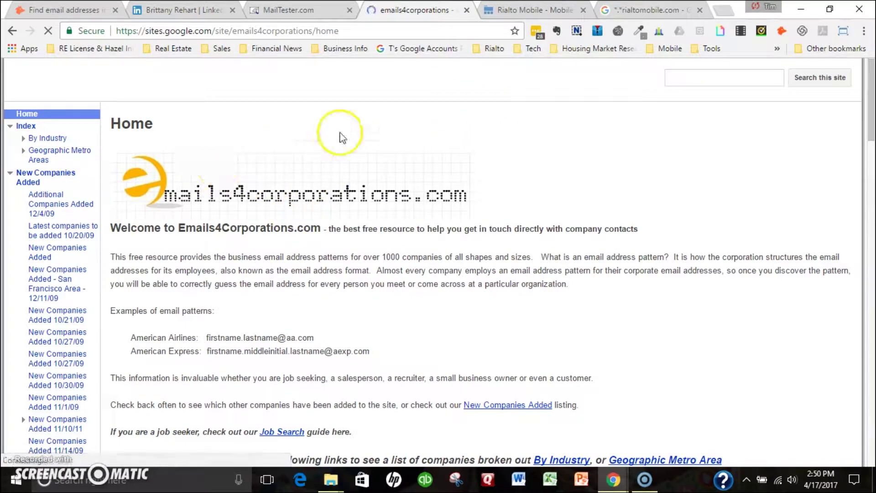
left_click(51, 139)
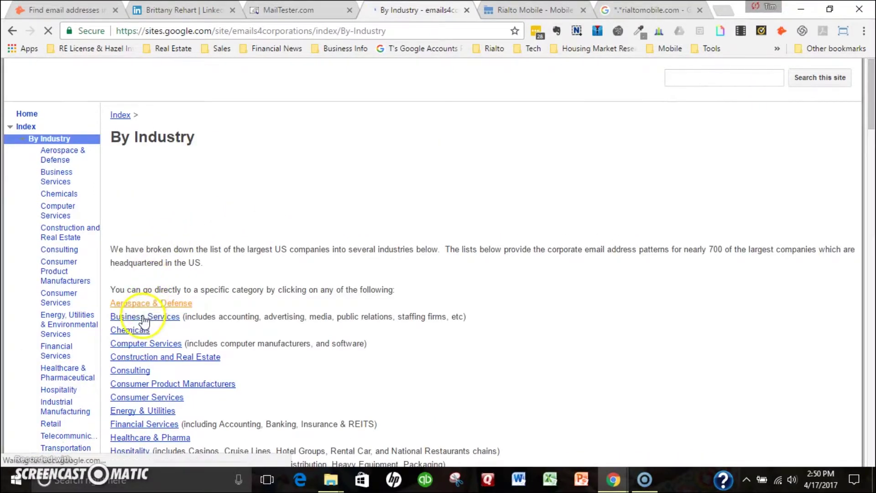
left_click(143, 318)
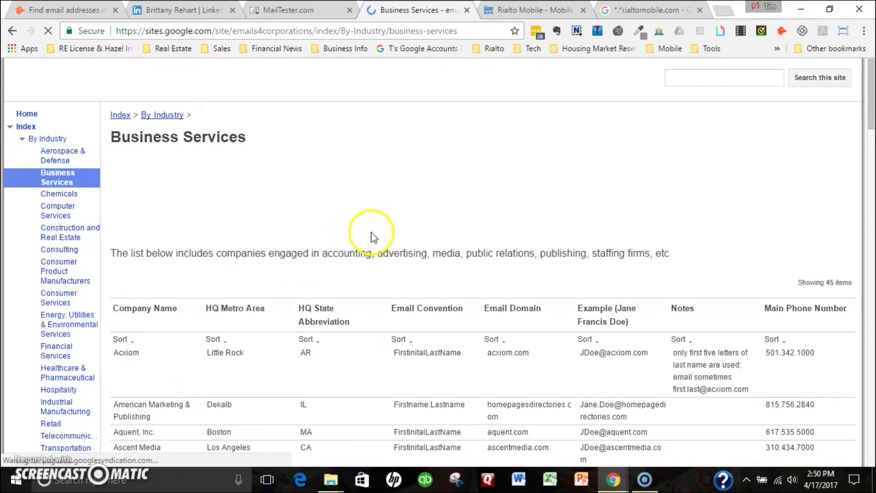
scroll(743, 86, "down", 3)
scroll(722, 127, "up", 3)
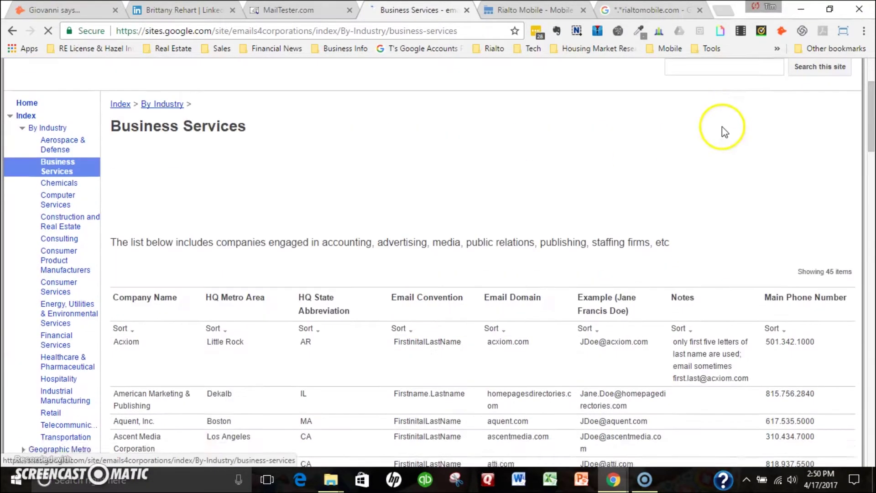
scroll(521, 183, "down", 1)
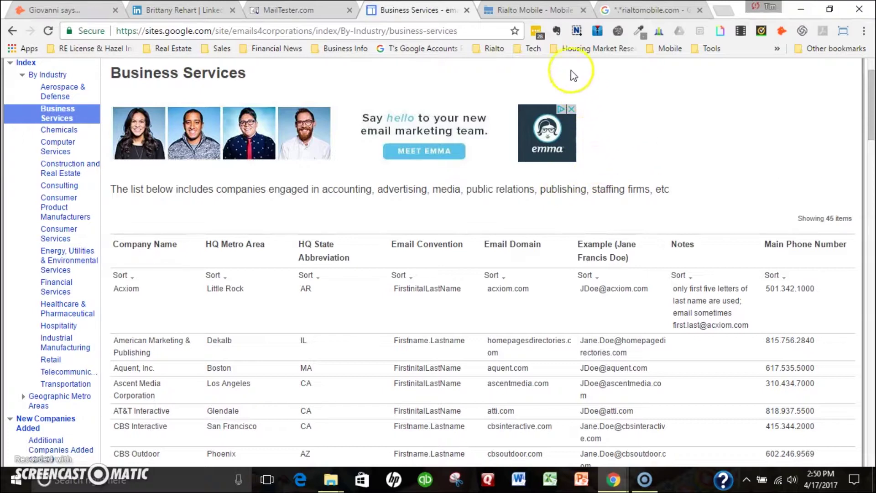
left_click(542, 14)
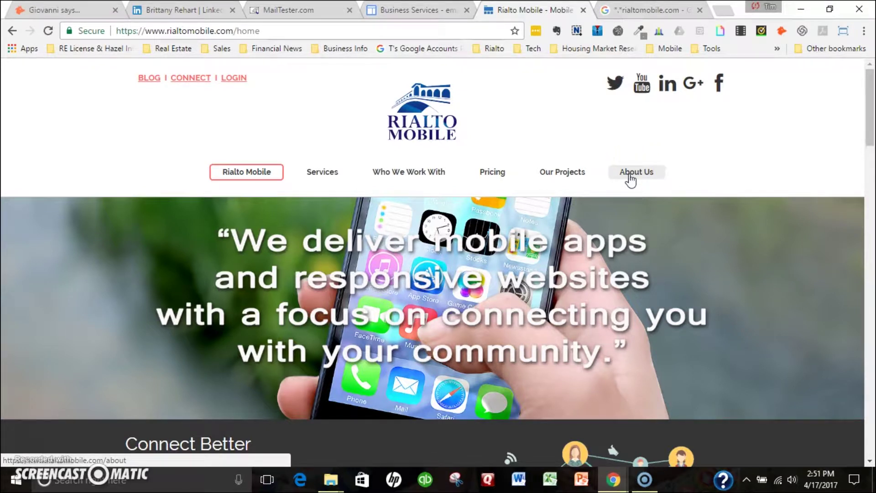
Step: Open Rialto Mobile's About Us page to confirm the company's website domain
left_click(645, 178)
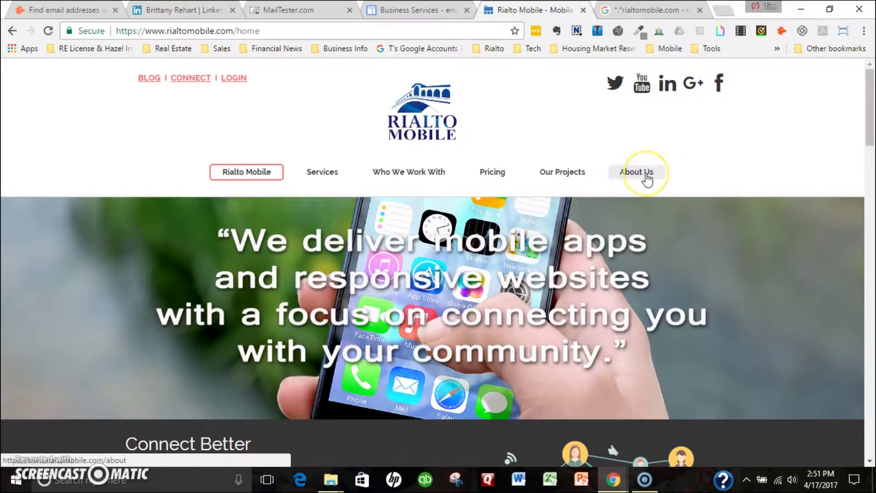
left_click(646, 180)
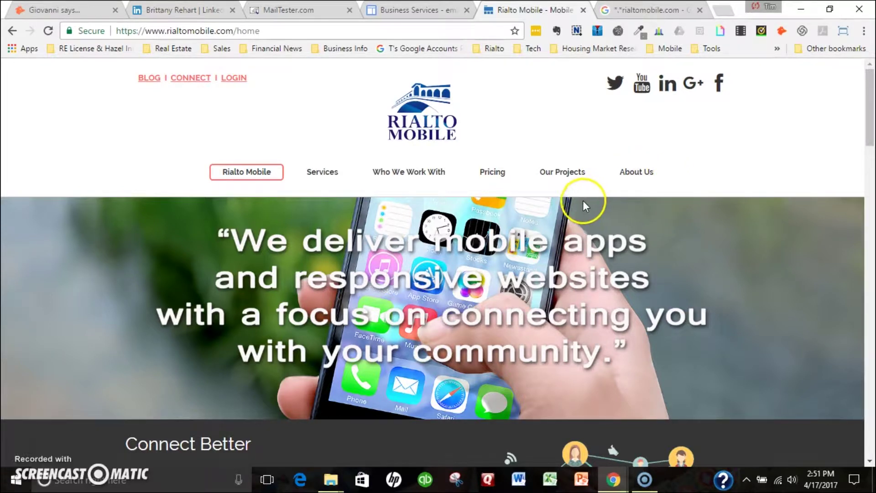
Step: Scan pages 1 and 2 of Google results for *.*rialtomobile.com for company email addresses
left_click(642, 11)
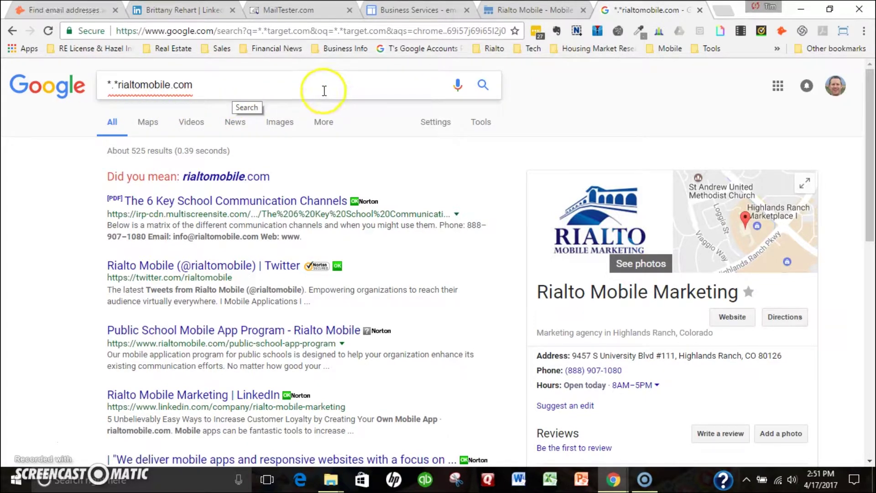
scroll(254, 177, "down", 2)
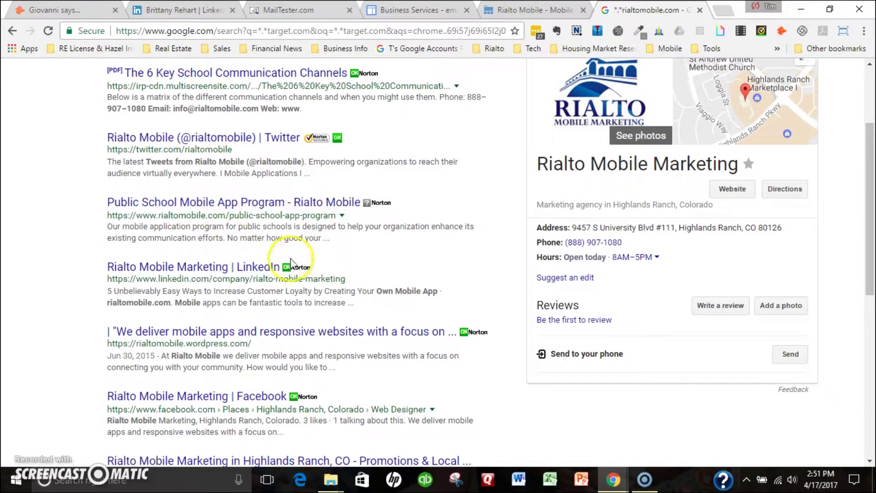
scroll(225, 297, "down", 1)
scroll(270, 273, "down", 5)
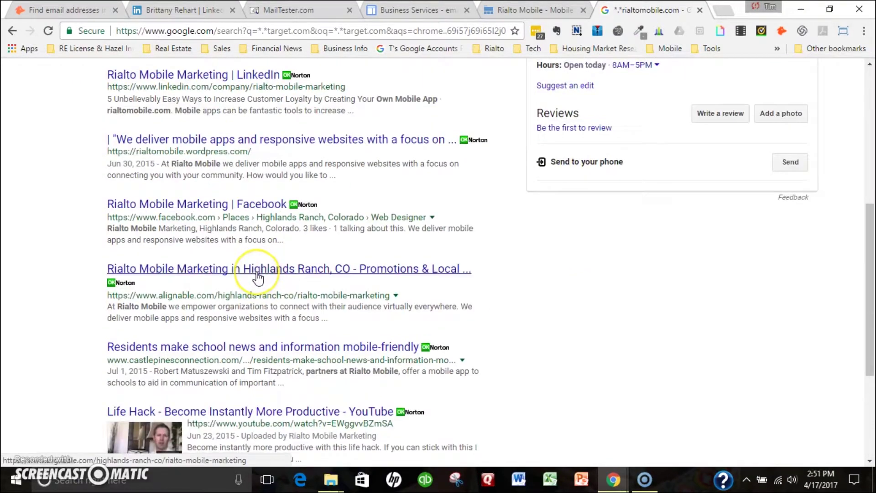
scroll(256, 272, "down", 1)
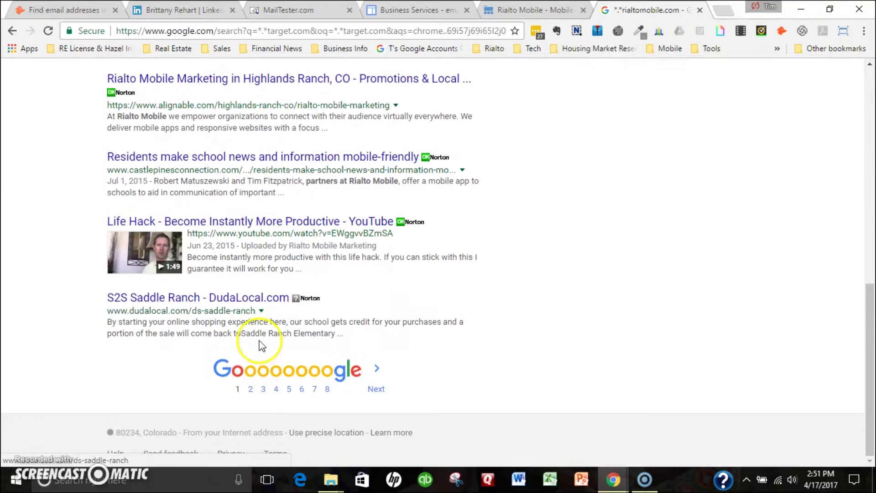
left_click(250, 391)
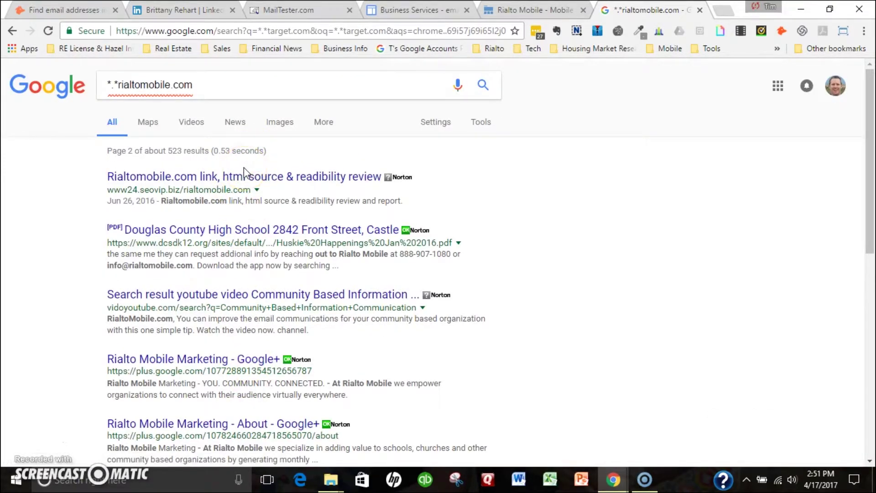
scroll(244, 168, "down", 2)
scroll(243, 215, "down", 4)
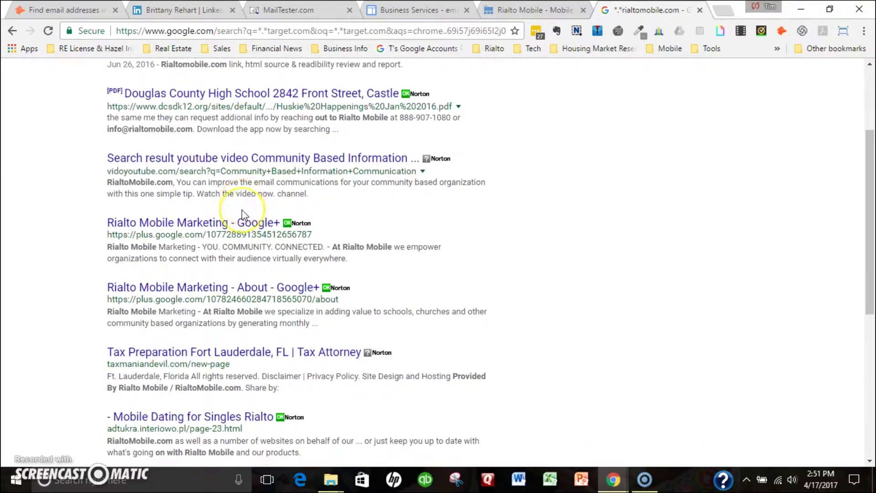
scroll(245, 214, "down", 3)
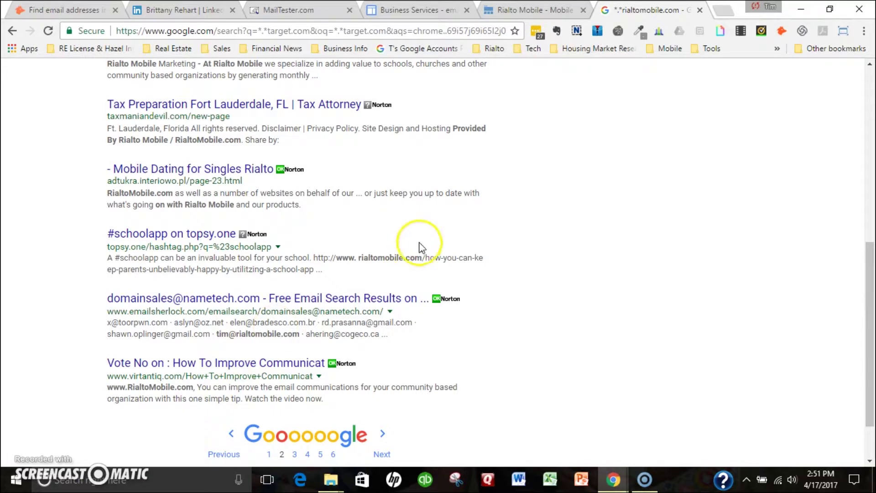
scroll(566, 182, "up", 7)
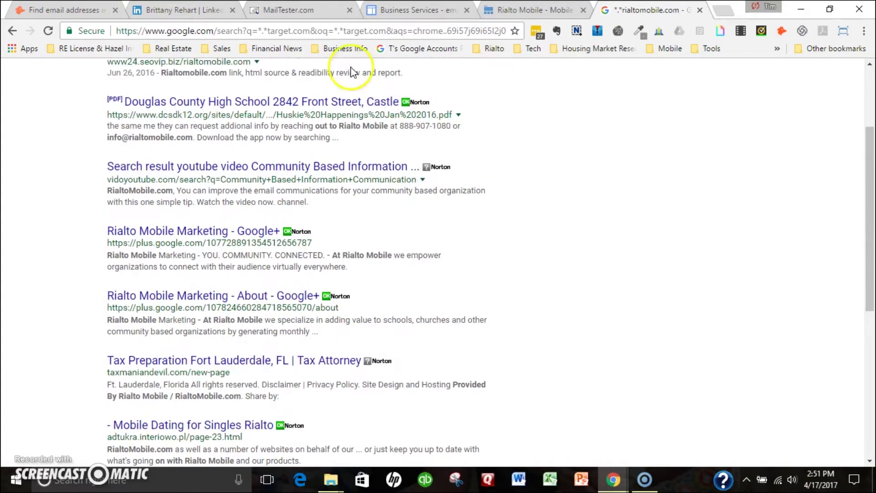
scroll(391, 133, "up", 3)
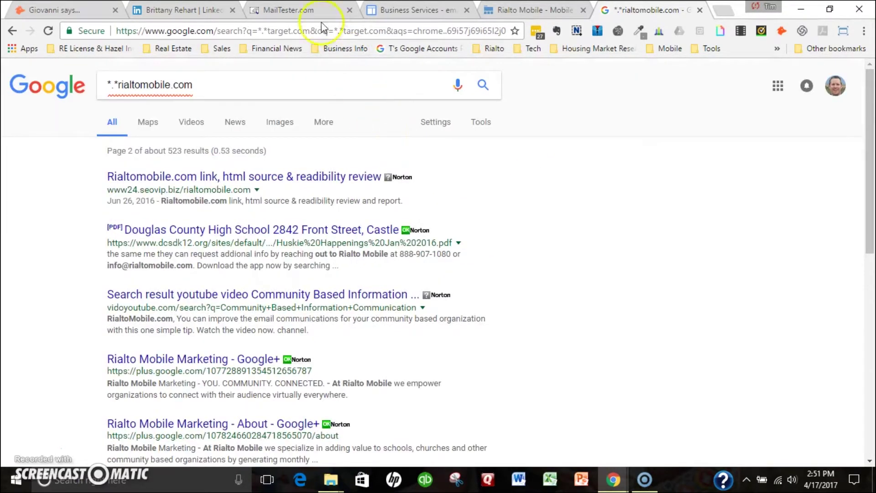
Step: Replace 'info' with the contact's first name in the rialtomobile.com address and check it in MailTester
left_click(292, 10)
left_click(274, 193)
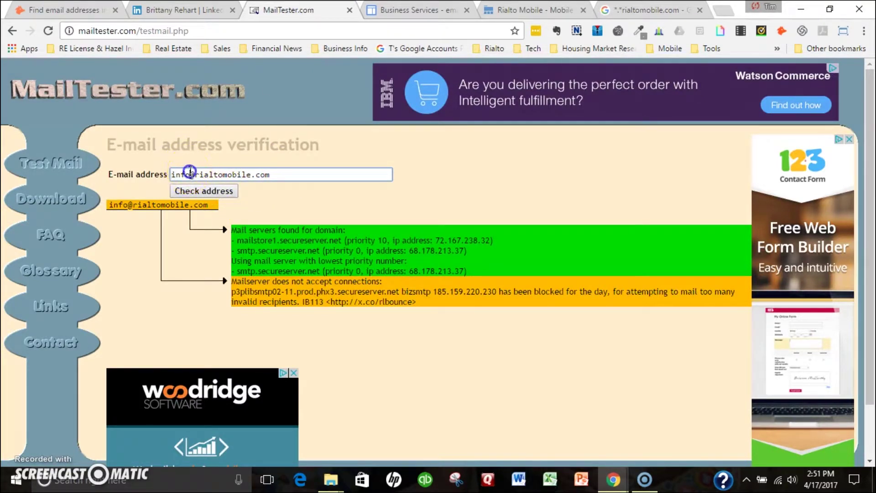
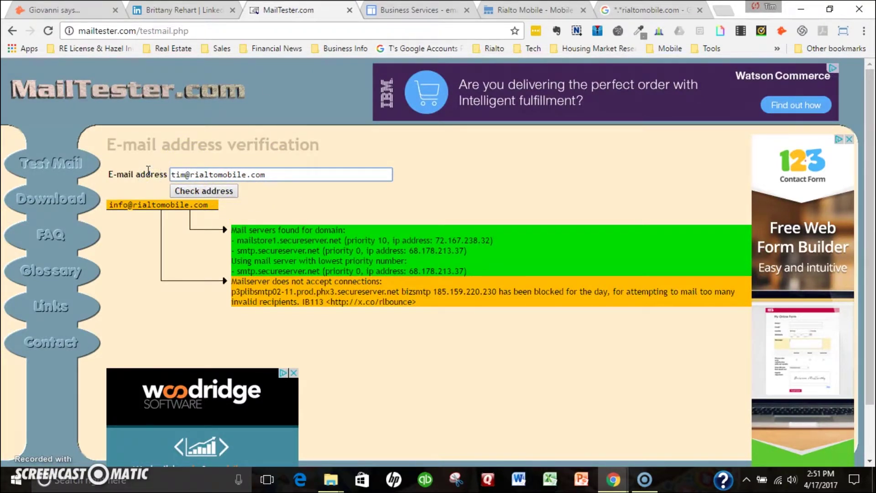
left_click(213, 190)
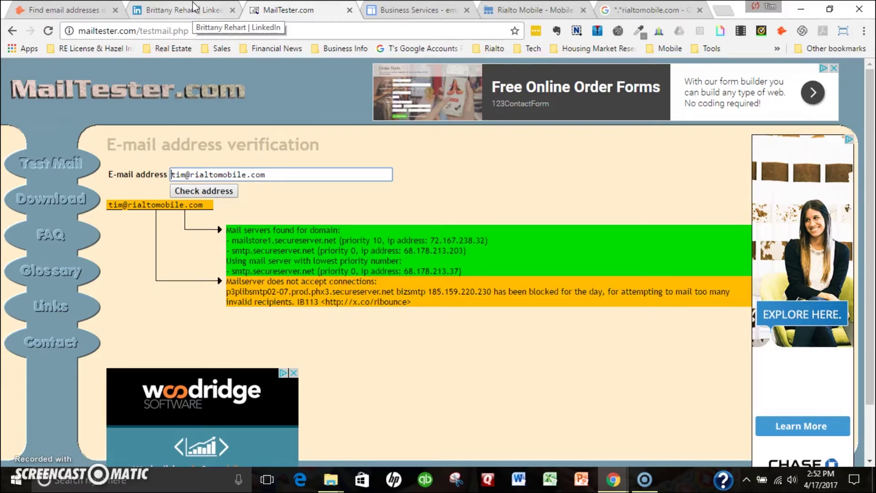
left_click(206, 13)
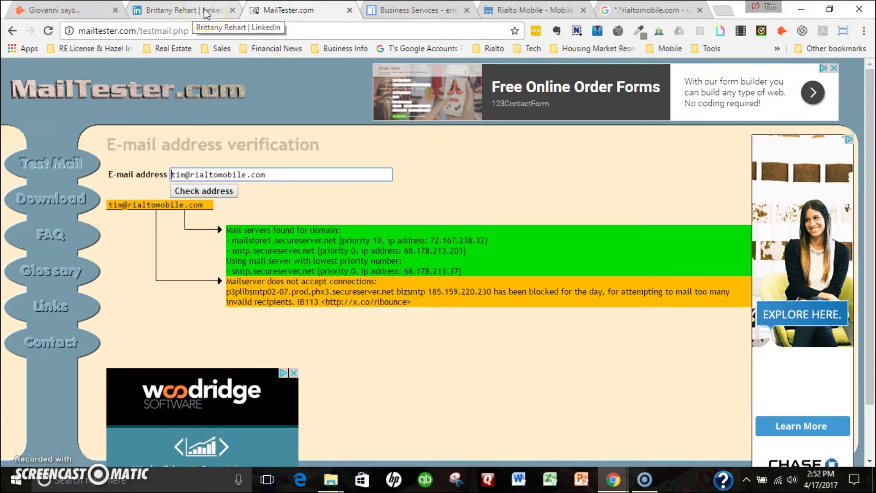